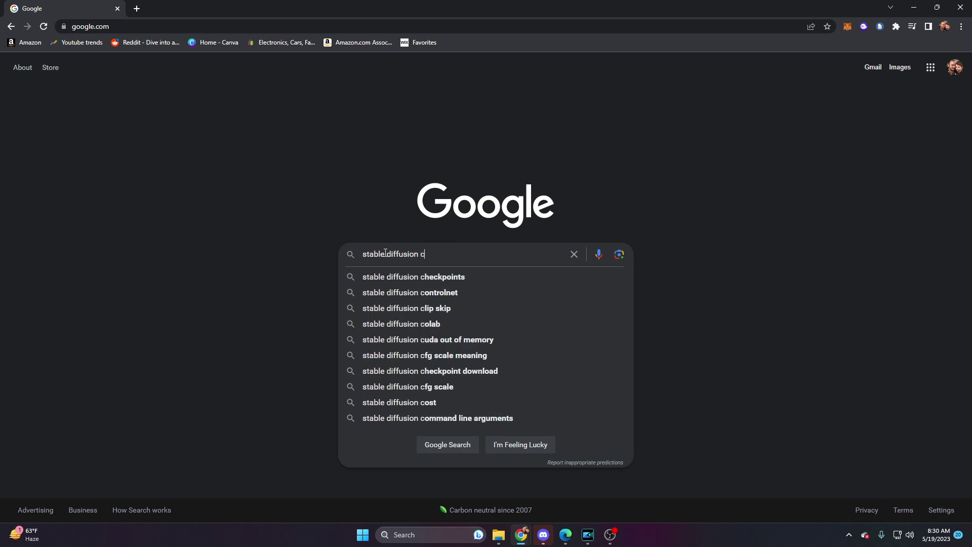
Step: Search Google for 'stable diffusion camenduru' and open the camenduru/stable-diffusion-webui-colab GitHub result
{"action": "type", "text": "ru"}
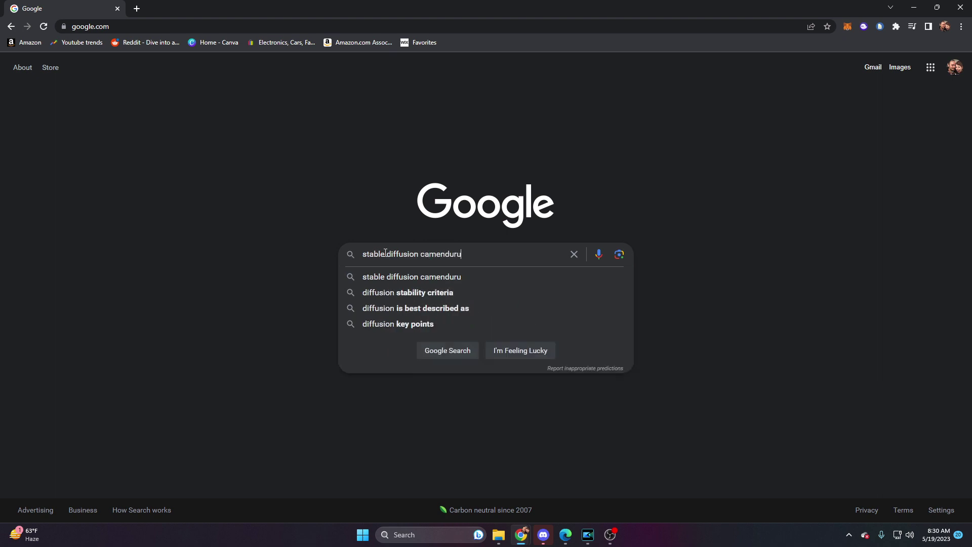
{"action": "key", "text": "Return"}
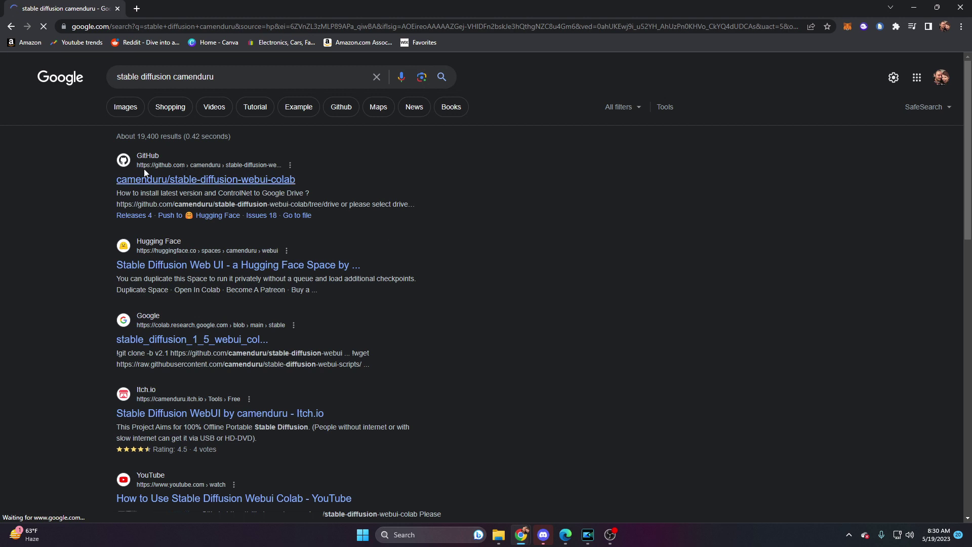
{"action": "left_click", "coordinate": [188, 183]}
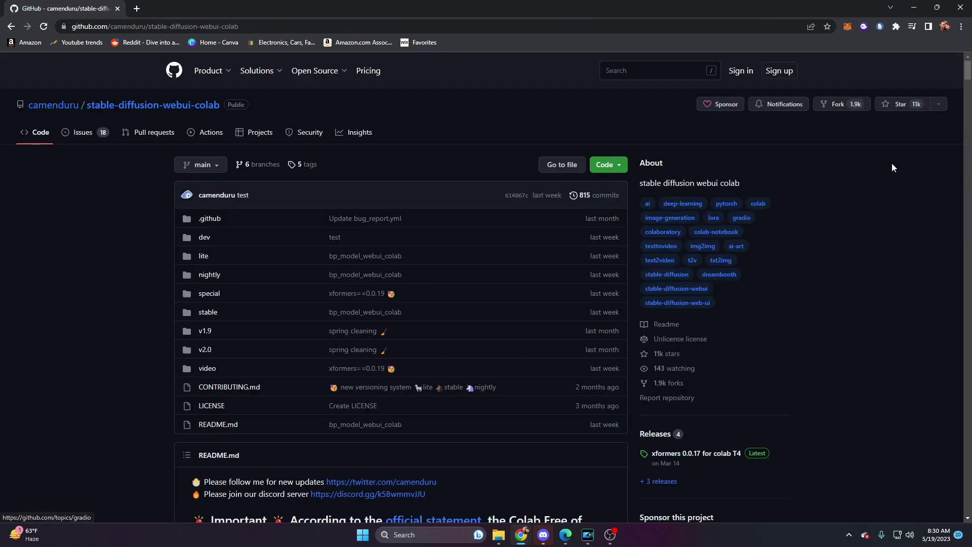
Step: Scroll the README to the Colab table, highlighting row titles and the lite column header
{"action": "left_click_drag", "start_coordinate": [968, 71], "coordinate": [968, 111]}
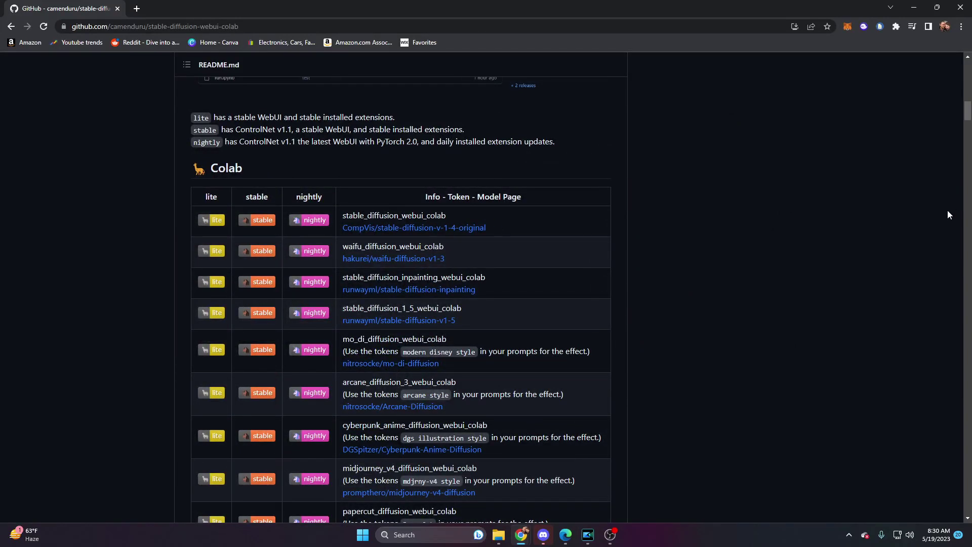
{"action": "left_click_drag", "start_coordinate": [968, 114], "coordinate": [957, 324]}
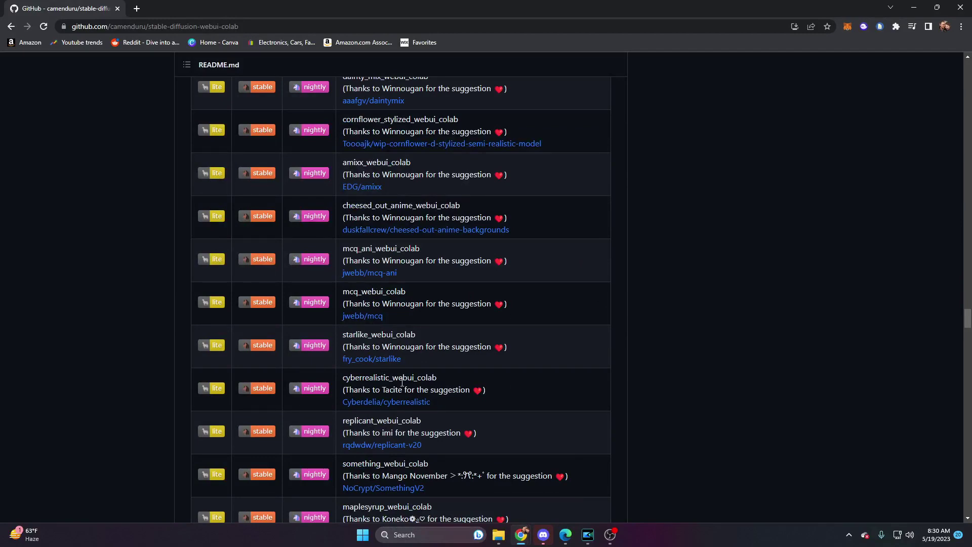
{"action": "left_click_drag", "start_coordinate": [968, 324], "coordinate": [967, 114]}
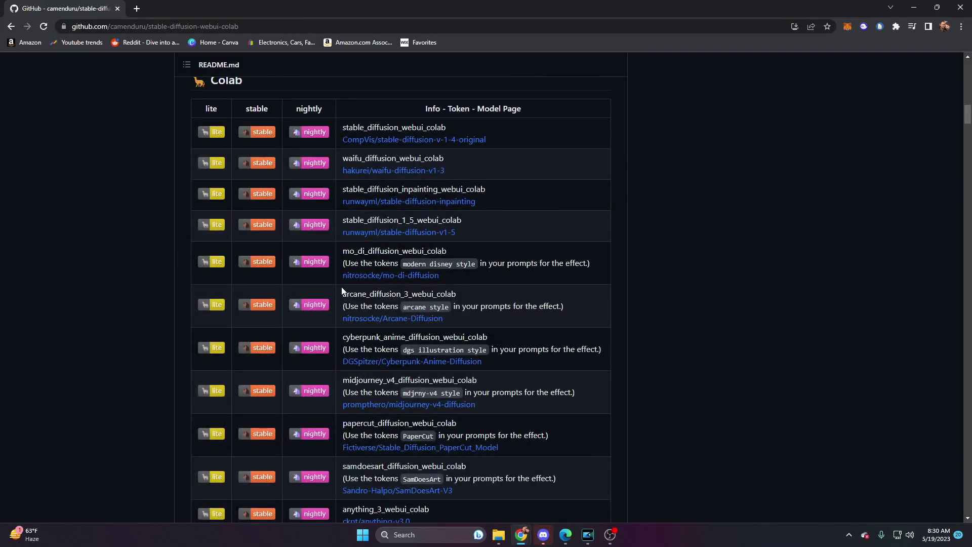
{"action": "left_click_drag", "start_coordinate": [343, 295], "coordinate": [459, 296]}
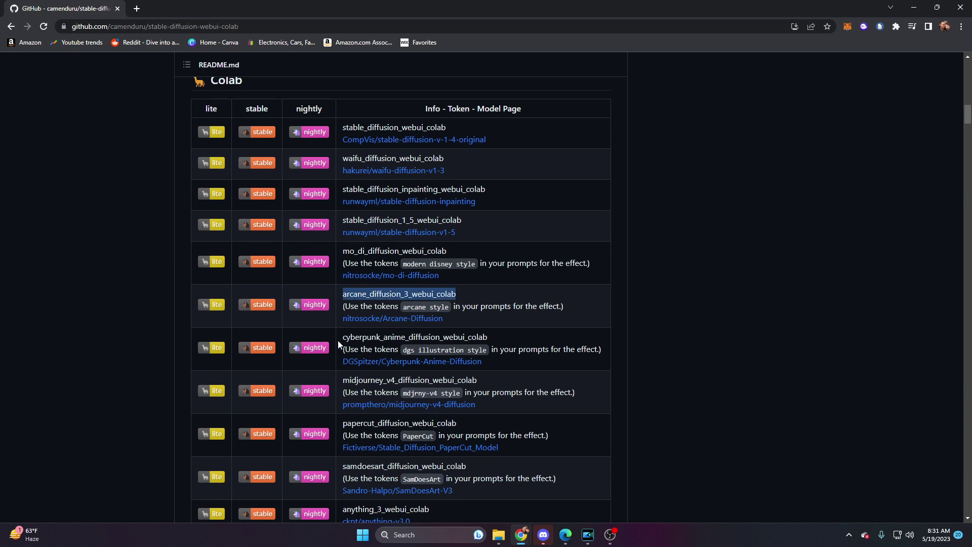
{"action": "left_click_drag", "start_coordinate": [346, 338], "coordinate": [508, 337]}
{"action": "left_click", "coordinate": [679, 282]}
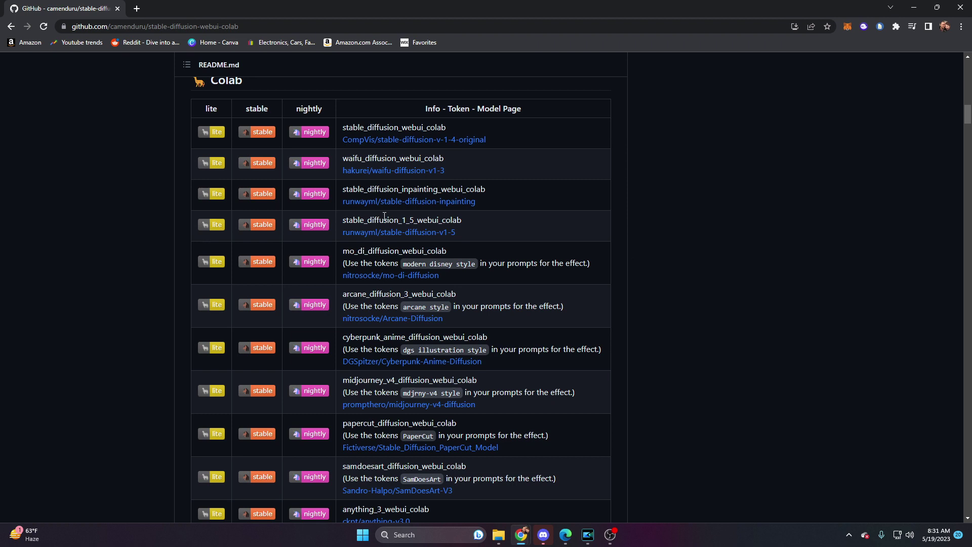
{"action": "left_click_drag", "start_coordinate": [346, 129], "coordinate": [622, 133]}
{"action": "left_click", "coordinate": [622, 133]}
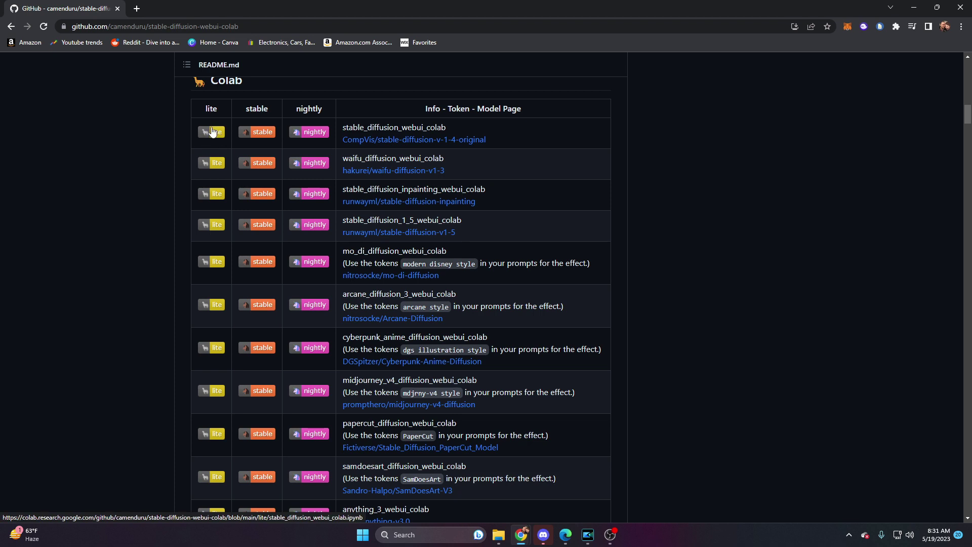
{"action": "left_click_drag", "start_coordinate": [196, 114], "coordinate": [232, 110]}
Step: Open the lite stable_diffusion_webui_colab notebook in Colab and connect it to a runtime
{"action": "left_click", "coordinate": [213, 127]}
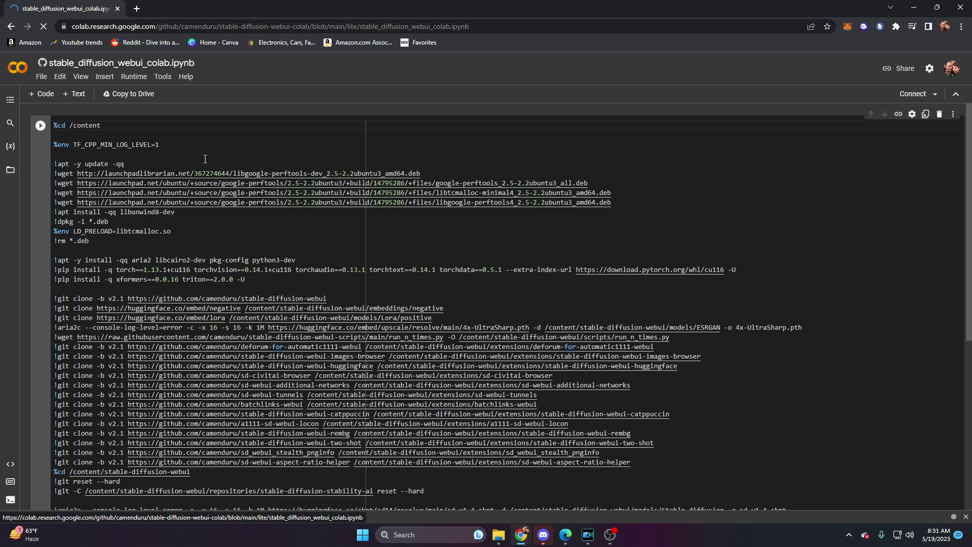
{"action": "left_click", "coordinate": [915, 96]}
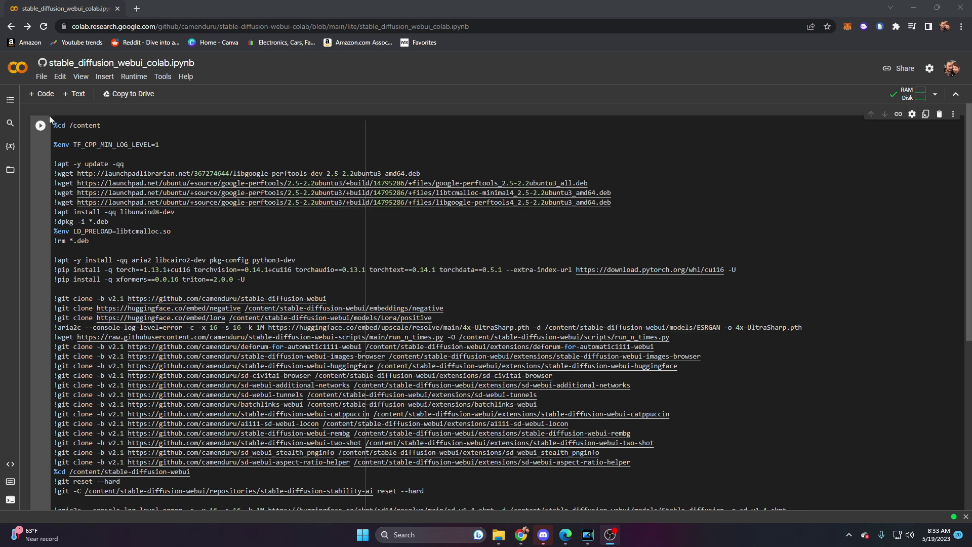
Step: Show the Files sidebar and insert a drive.mount('/content/drive') code cell
{"action": "left_click", "coordinate": [10, 101]}
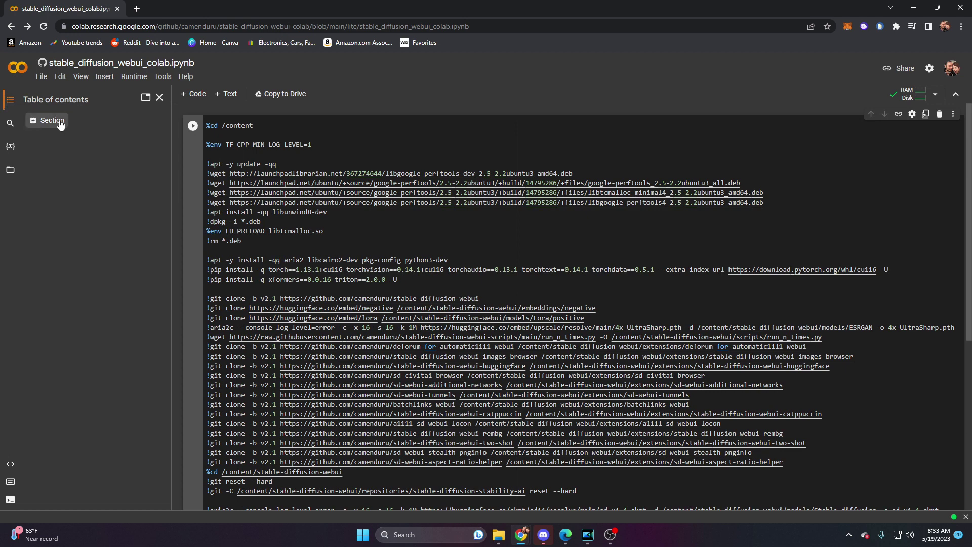
{"action": "left_click", "coordinate": [12, 172]}
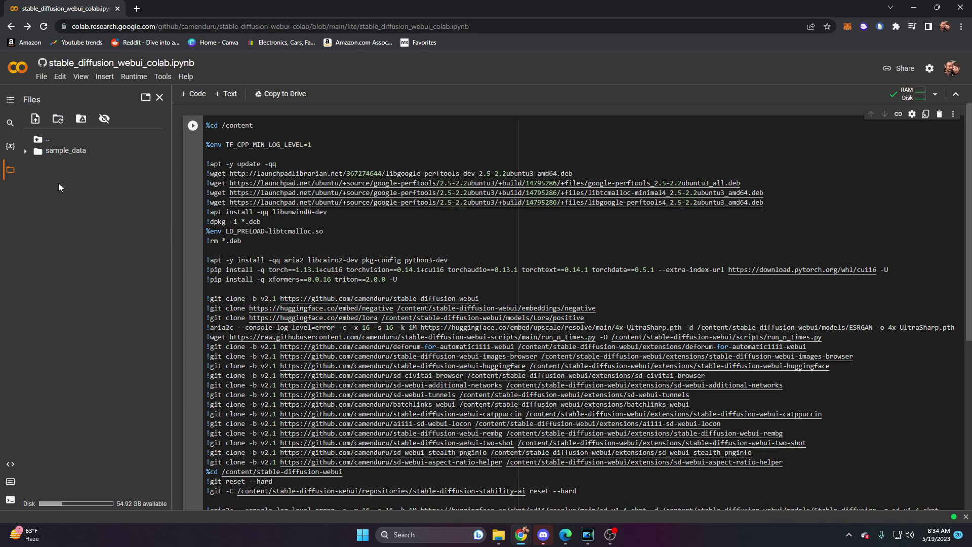
{"action": "left_click", "coordinate": [81, 124]}
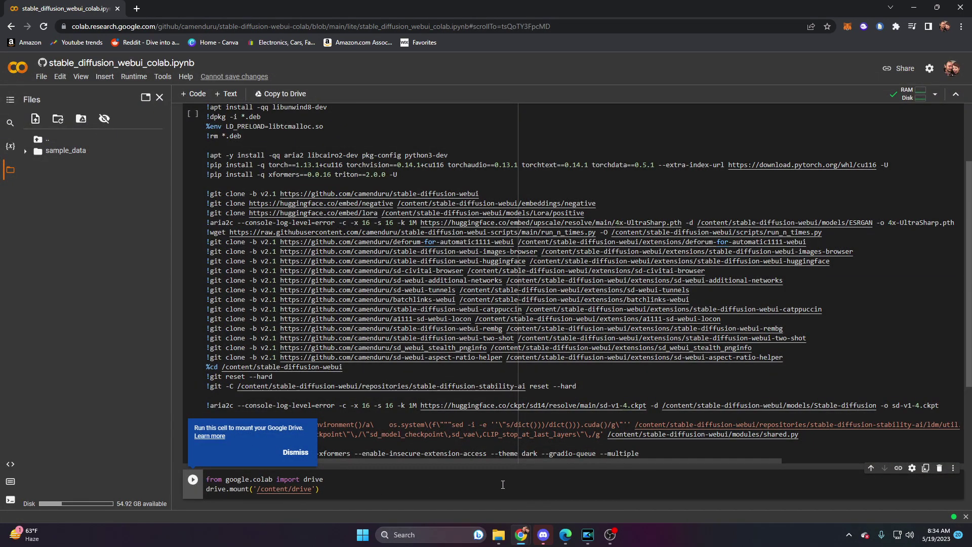
Step: Dismiss the Drive tip and move the drive.mount cell above the setup cell
{"action": "left_click", "coordinate": [296, 452]}
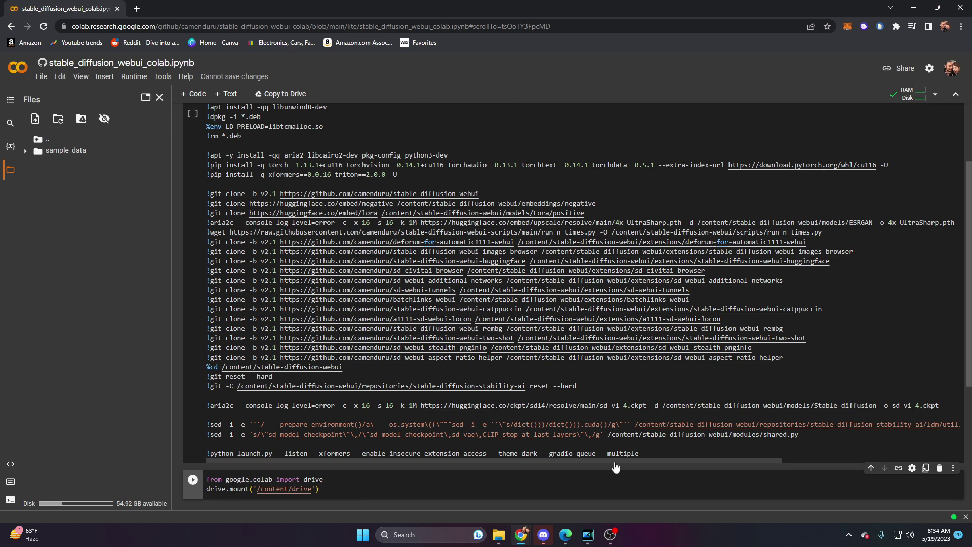
{"action": "left_click", "coordinate": [871, 469]}
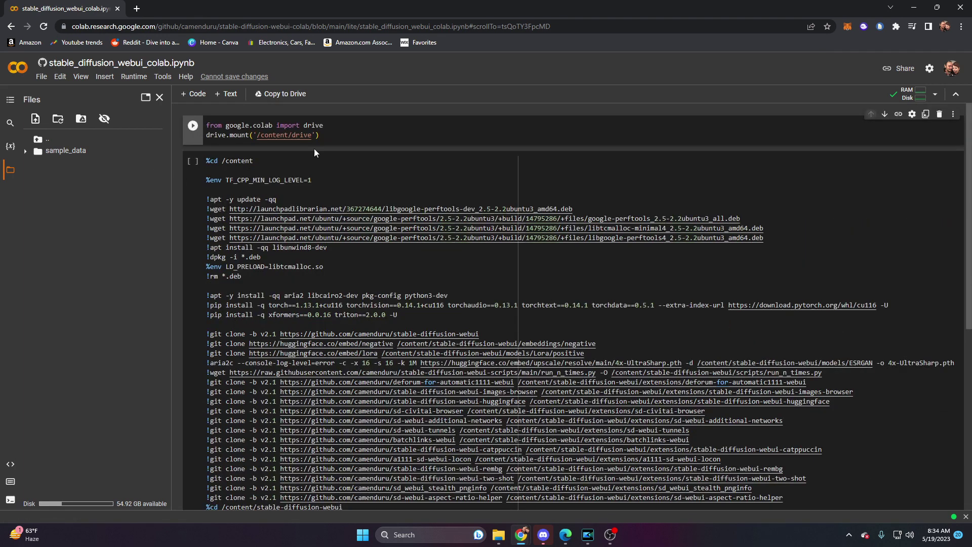
Step: Run the drive.mount cell, accepting the not-authored-by-Google warning with Run anyway
{"action": "left_click", "coordinate": [193, 127]}
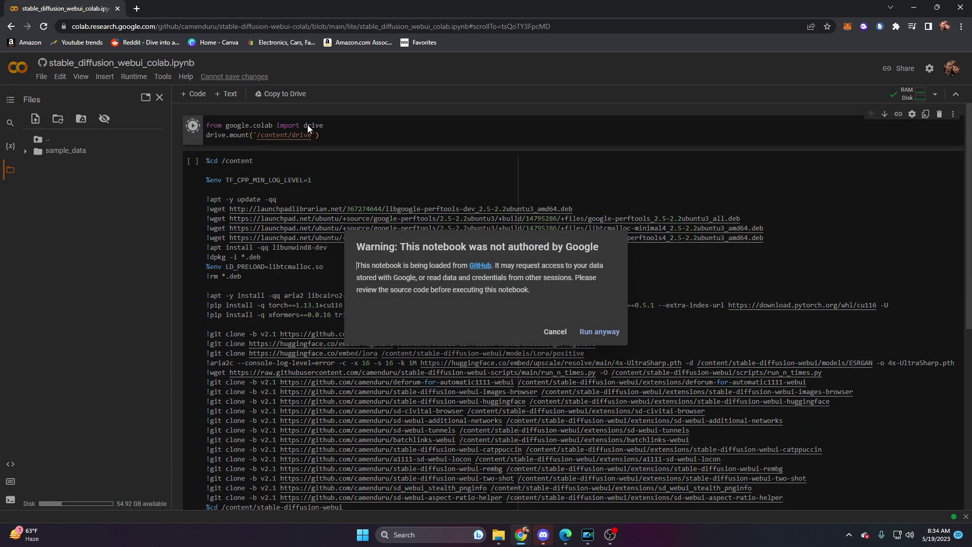
{"action": "left_click", "coordinate": [608, 336]}
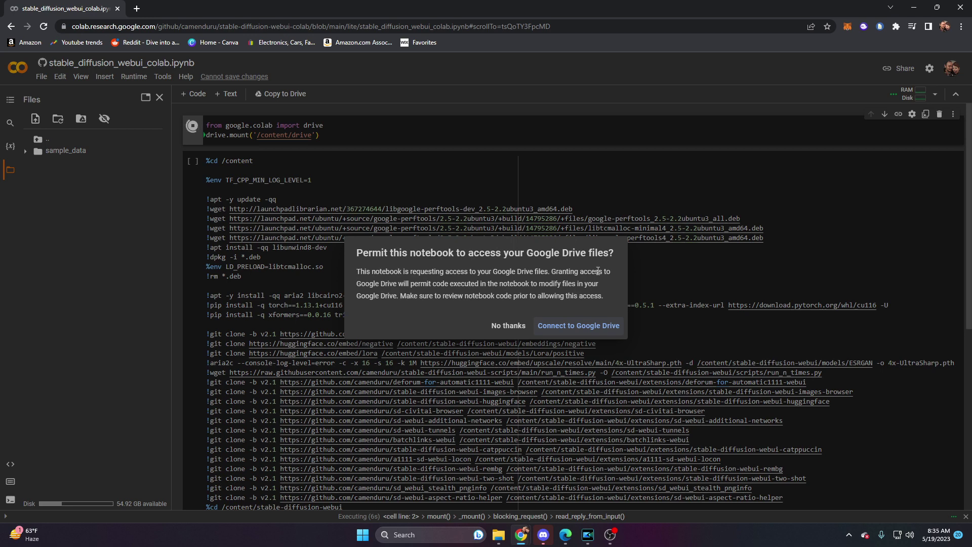
Step: Connect to Google Drive and allow access on the consent page so /content/drive mounts
{"action": "left_click", "coordinate": [582, 326]}
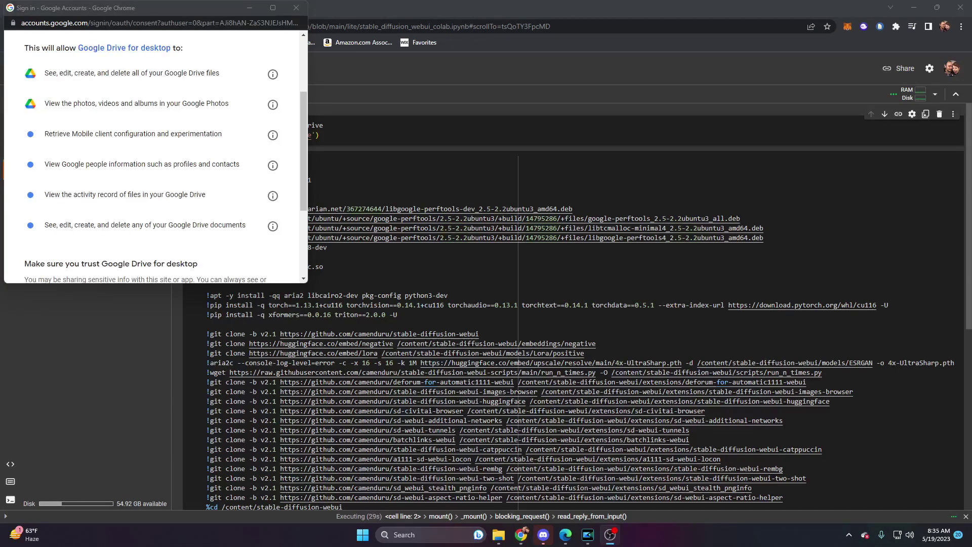
{"action": "left_click_drag", "start_coordinate": [302, 138], "coordinate": [304, 194]}
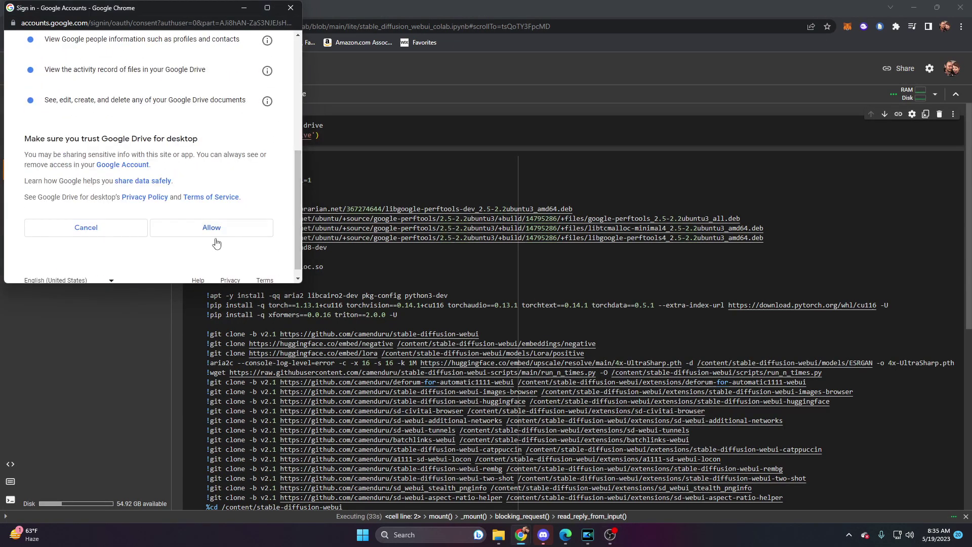
{"action": "left_click", "coordinate": [222, 232]}
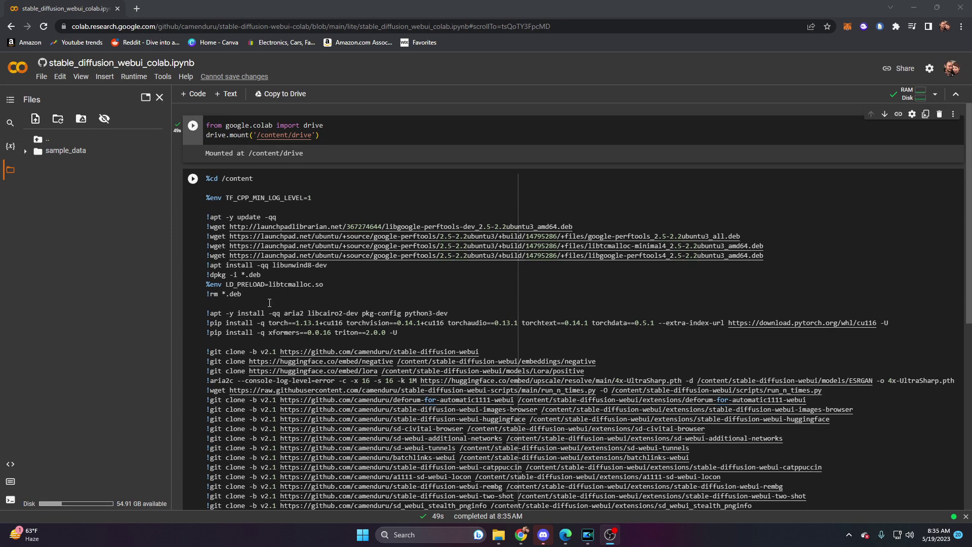
Step: Run the Stable Diffusion setup cell past the compute warning and scroll through its output
{"action": "left_click", "coordinate": [193, 179]}
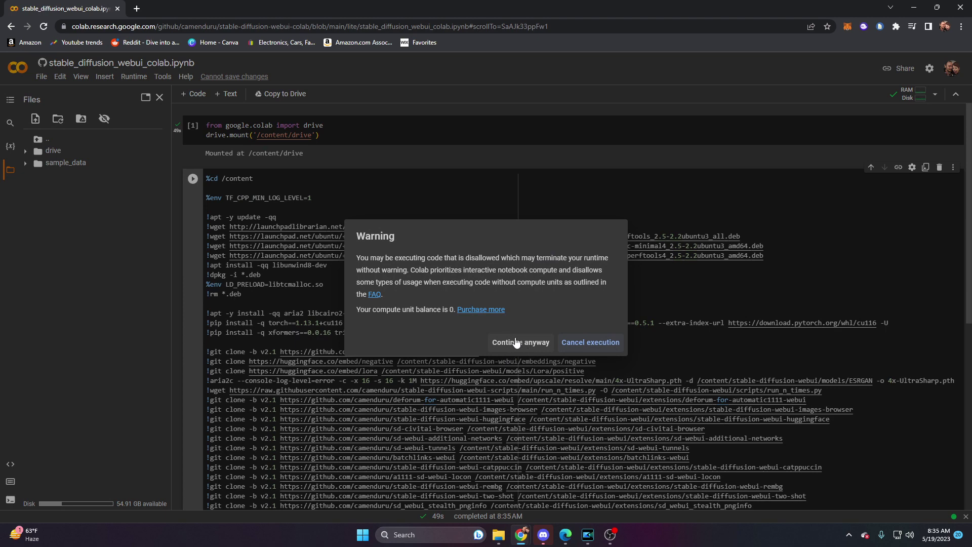
{"action": "left_click", "coordinate": [531, 348]}
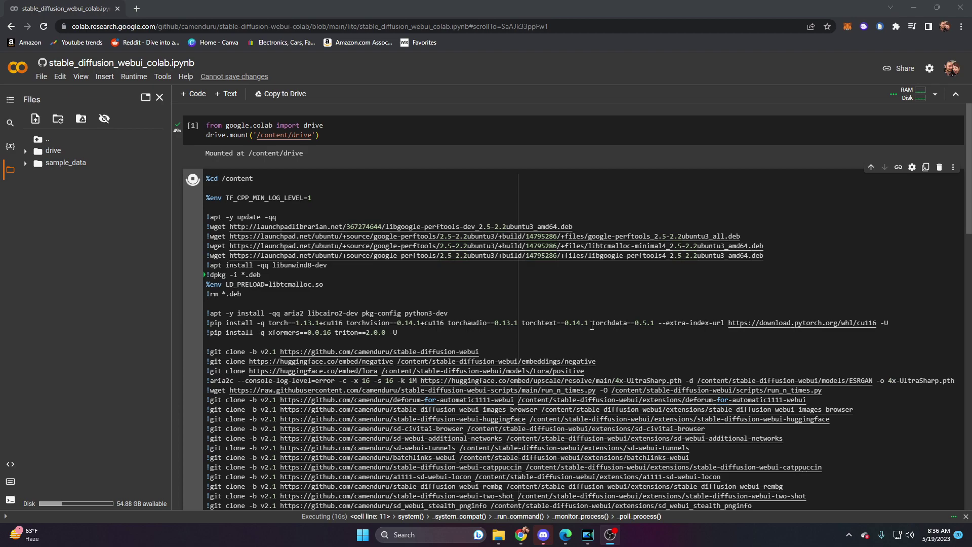
{"action": "left_click_drag", "start_coordinate": [968, 198], "coordinate": [963, 394]}
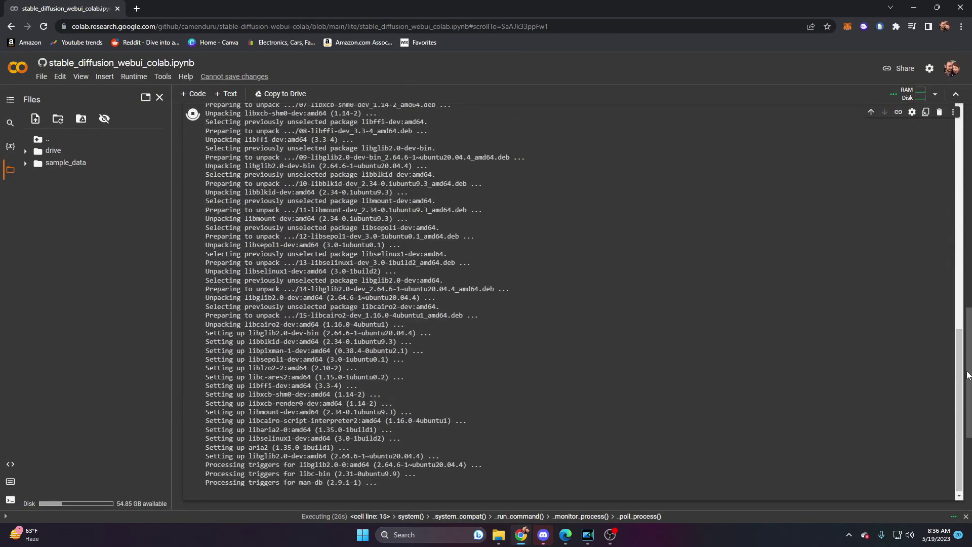
{"action": "left_click_drag", "start_coordinate": [969, 367], "coordinate": [949, 190]}
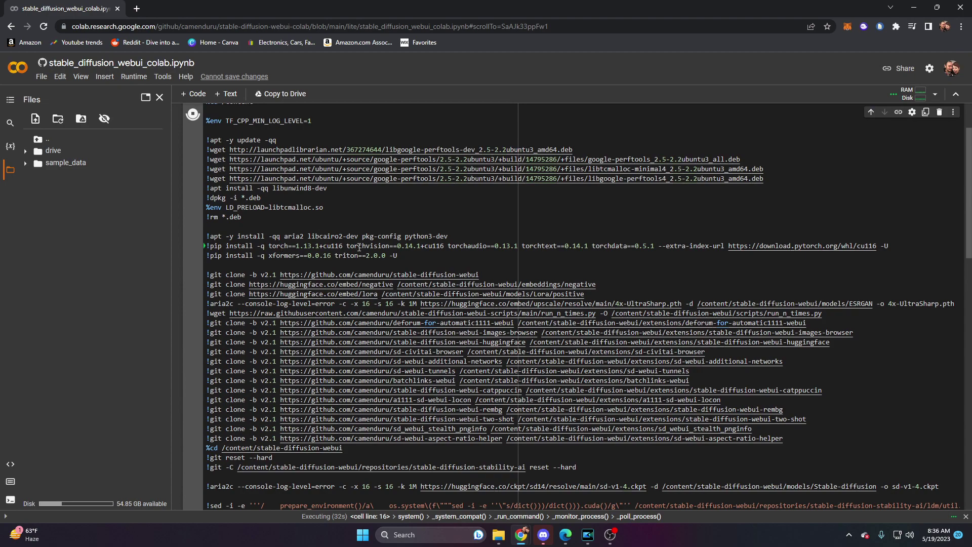
{"action": "left_click_drag", "start_coordinate": [969, 185], "coordinate": [959, 420]}
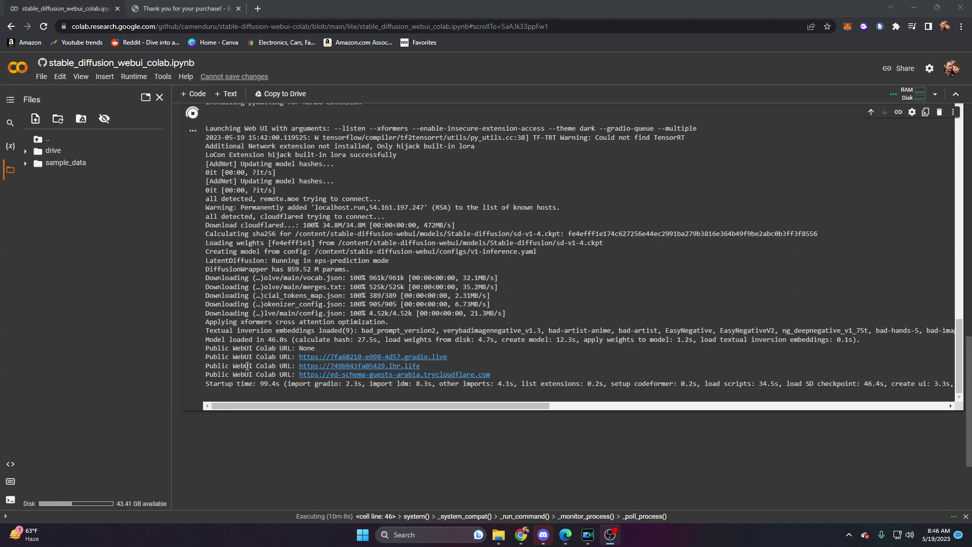
Step: Open the gradio.live public WebUI URL from the cell output in a new browser tab
{"action": "left_click_drag", "start_coordinate": [206, 349], "coordinate": [456, 384]}
{"action": "left_click_drag", "start_coordinate": [206, 375], "coordinate": [456, 384]}
{"action": "left_click", "coordinate": [216, 356]}
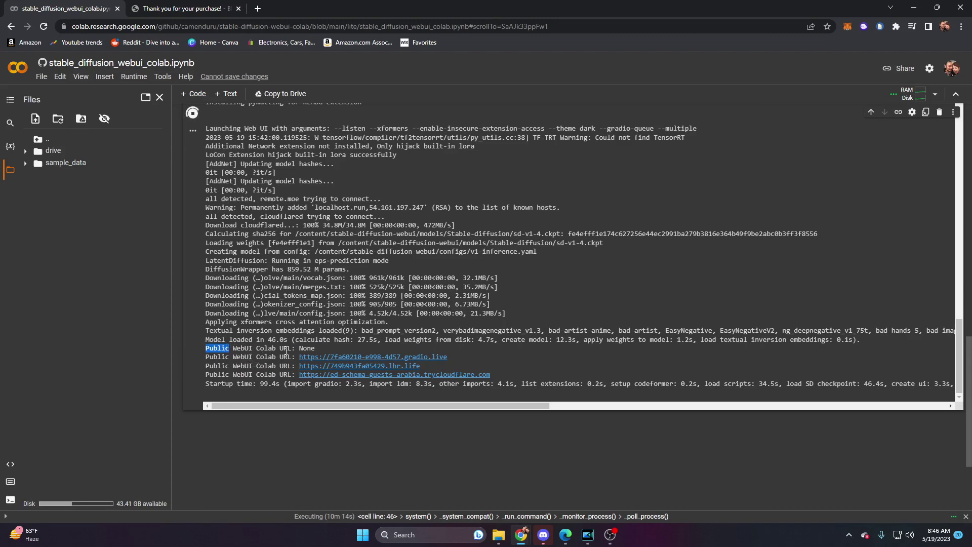
{"action": "left_click_drag", "start_coordinate": [315, 348], "coordinate": [200, 343]}
{"action": "left_click", "coordinate": [209, 328]}
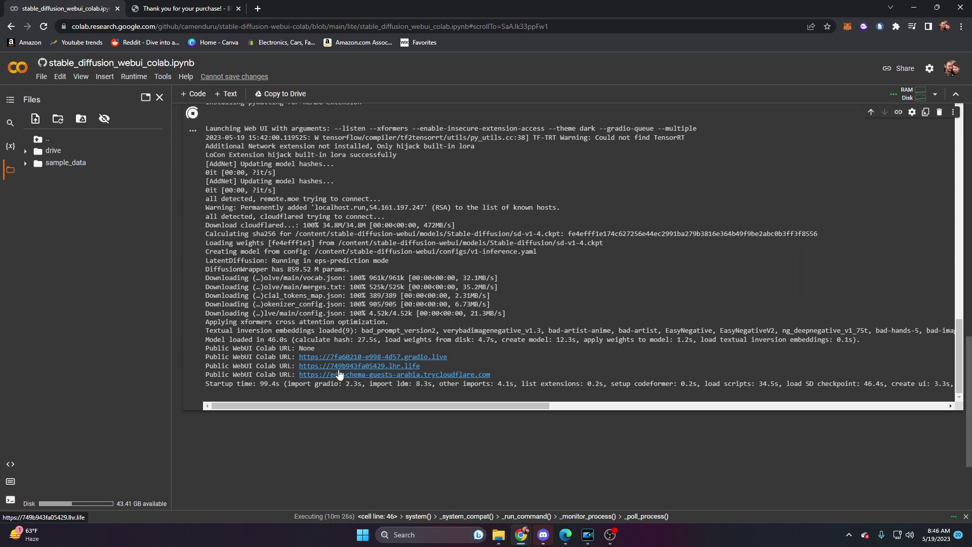
{"action": "right_click", "coordinate": [362, 357]}
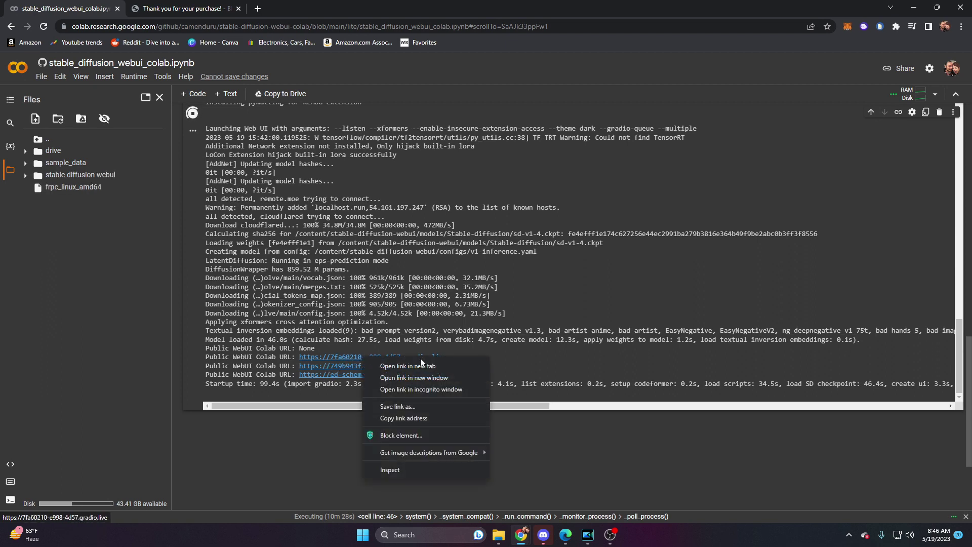
{"action": "left_click", "coordinate": [397, 370]}
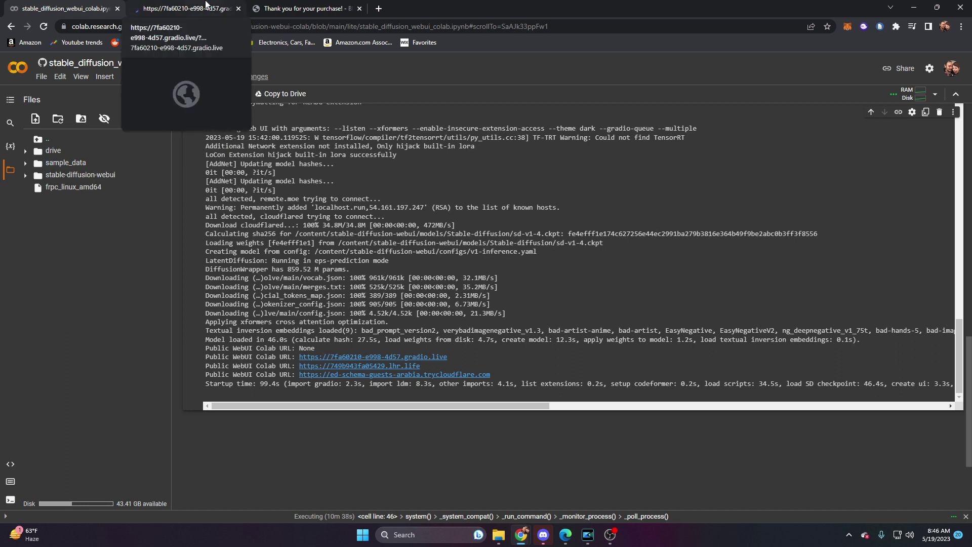
Step: In the WebUI, view the Deforum, CivitAi, Hugging Face, Image Browser and Extensions pages
{"action": "left_click", "coordinate": [206, 5]}
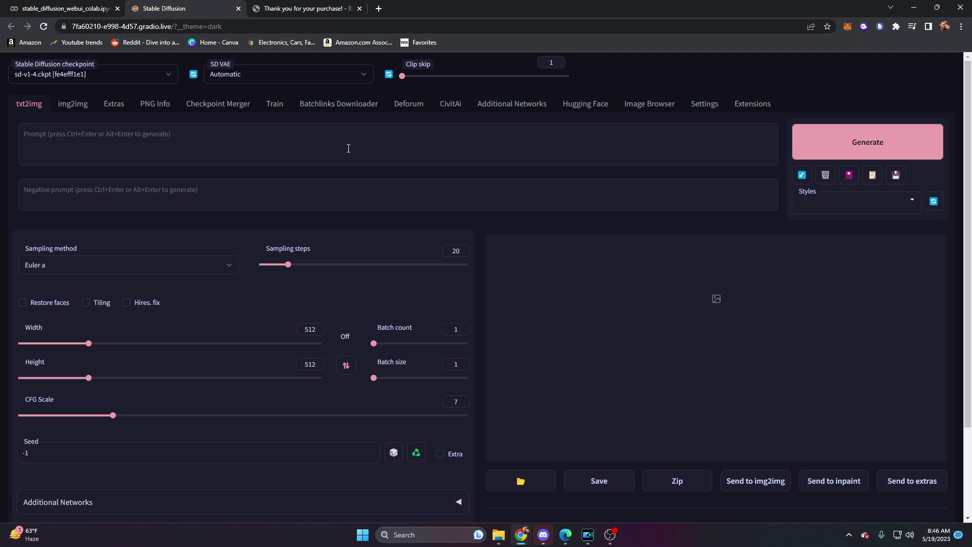
{"action": "left_click", "coordinate": [410, 105]}
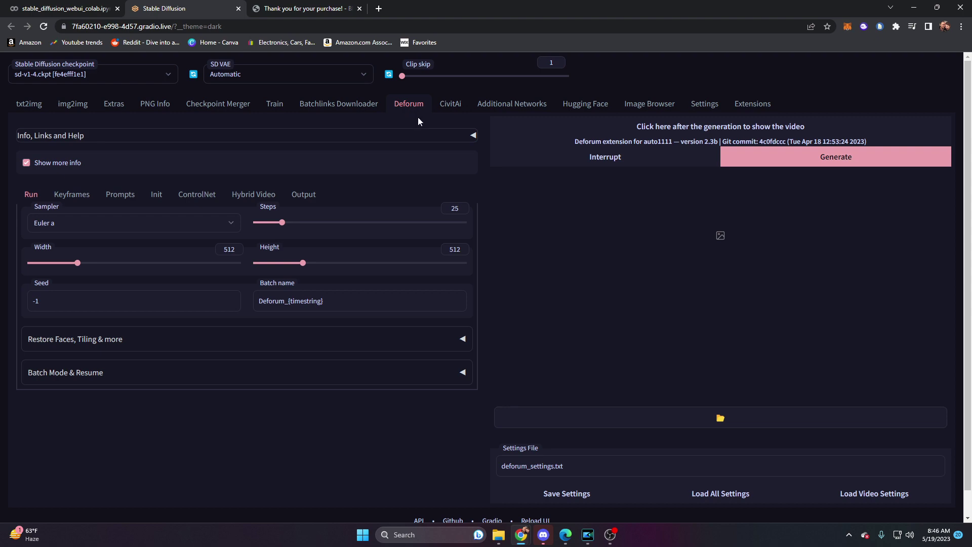
{"action": "left_click", "coordinate": [448, 105]}
{"action": "left_click", "coordinate": [577, 109]}
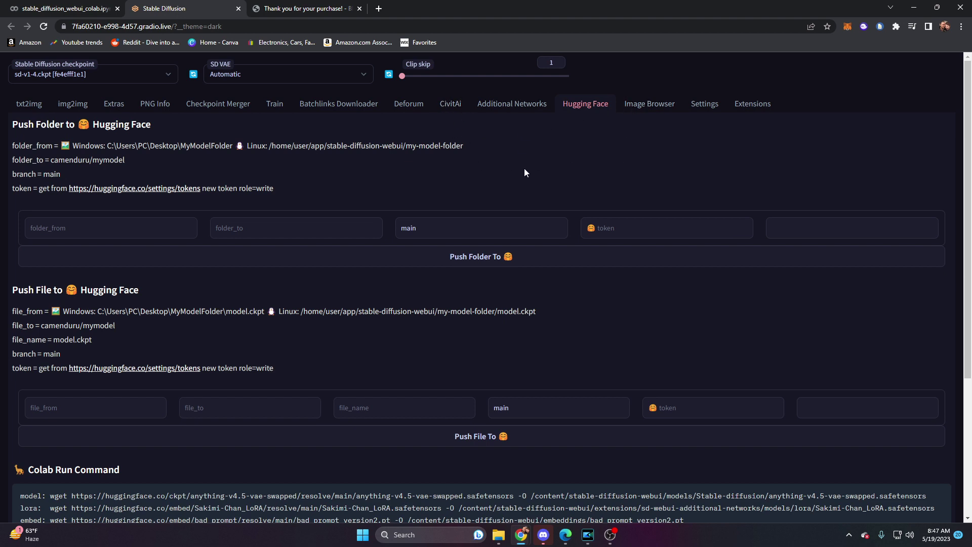
{"action": "left_click", "coordinate": [647, 109]}
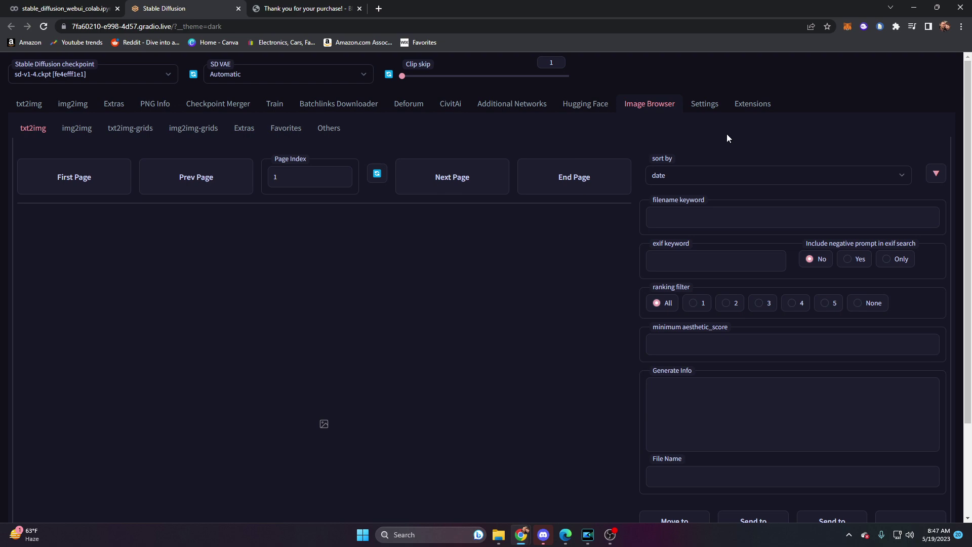
{"action": "left_click", "coordinate": [748, 113]}
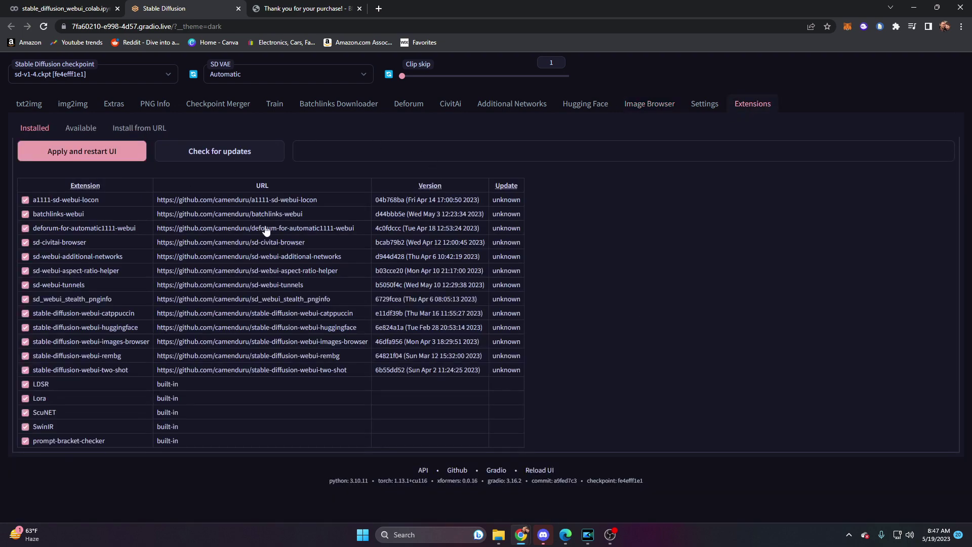